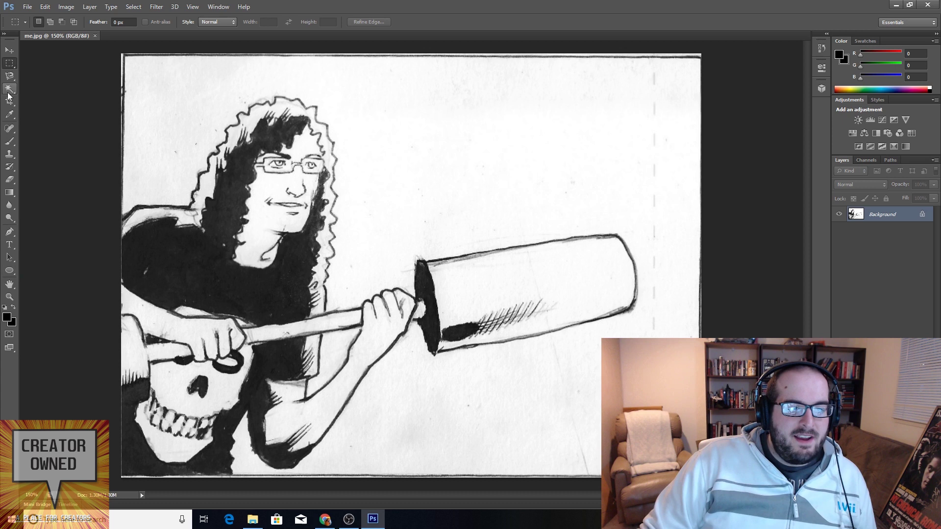
Step: With the Spot Healing Brush, heal away the dashed guide line along the drawing's right edge
{"action": "left_click", "coordinate": [9, 130]}
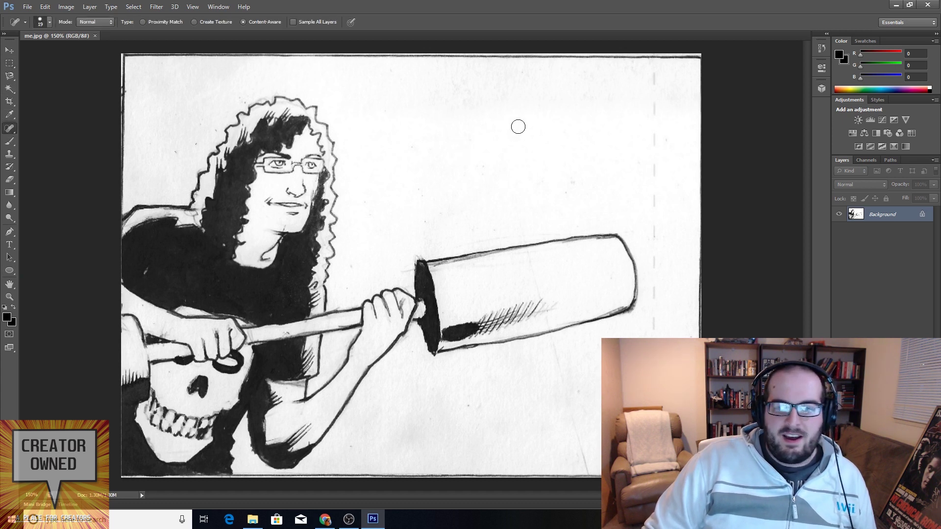
{"action": "mouse_move", "coordinate": [654, 72]}
{"action": "left_mouse_down"}
{"action": "mouse_move", "coordinate": [662, 153]}
{"action": "mouse_move", "coordinate": [654, 253]}
{"action": "left_mouse_up"}
{"action": "left_click_drag", "start_coordinate": [654, 166], "coordinate": [653, 96]}
{"action": "left_click_drag", "start_coordinate": [658, 246], "coordinate": [655, 331]}
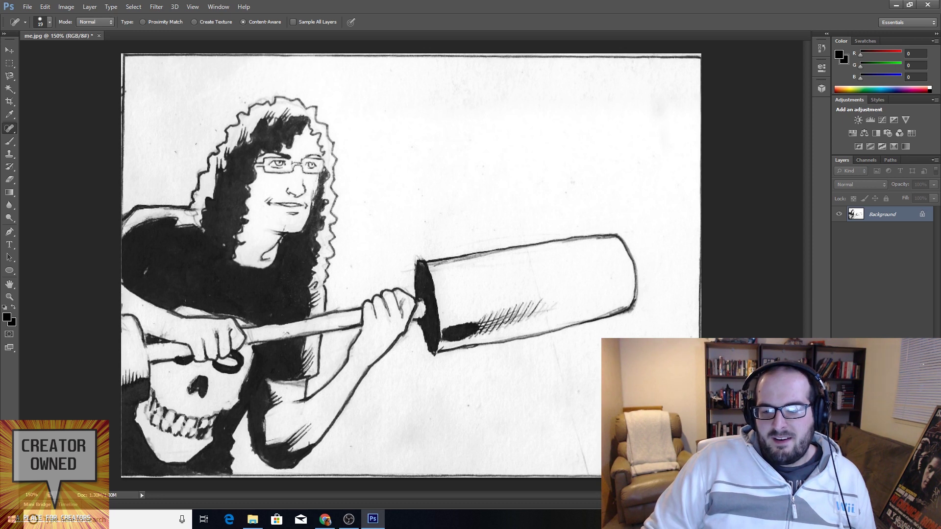
Step: Clean the specks in the upper-right background and the stray marks along and below the bat
{"action": "mouse_move", "coordinate": [657, 139]}
{"action": "left_mouse_down"}
{"action": "mouse_move", "coordinate": [655, 101]}
{"action": "mouse_move", "coordinate": [667, 95]}
{"action": "mouse_move", "coordinate": [635, 100]}
{"action": "left_mouse_up"}
{"action": "mouse_move", "coordinate": [538, 259]}
{"action": "left_mouse_down"}
{"action": "mouse_move", "coordinate": [476, 272]}
{"action": "mouse_move", "coordinate": [532, 268]}
{"action": "mouse_move", "coordinate": [535, 297]}
{"action": "left_mouse_up"}
{"action": "left_click", "coordinate": [548, 322]}
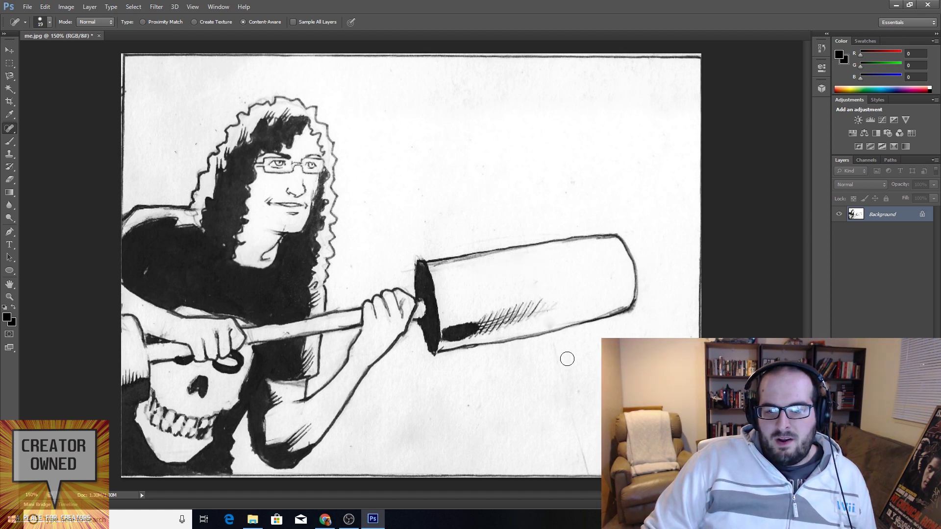
{"action": "mouse_move", "coordinate": [556, 348]}
{"action": "left_mouse_down"}
{"action": "mouse_move", "coordinate": [572, 447]}
{"action": "mouse_move", "coordinate": [587, 465]}
{"action": "left_mouse_up"}
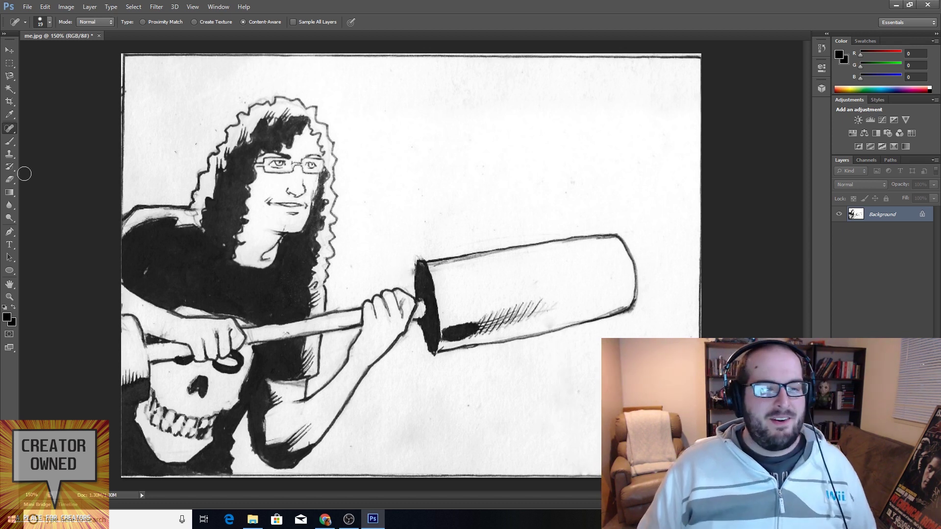
{"action": "left_click", "coordinate": [10, 244]}
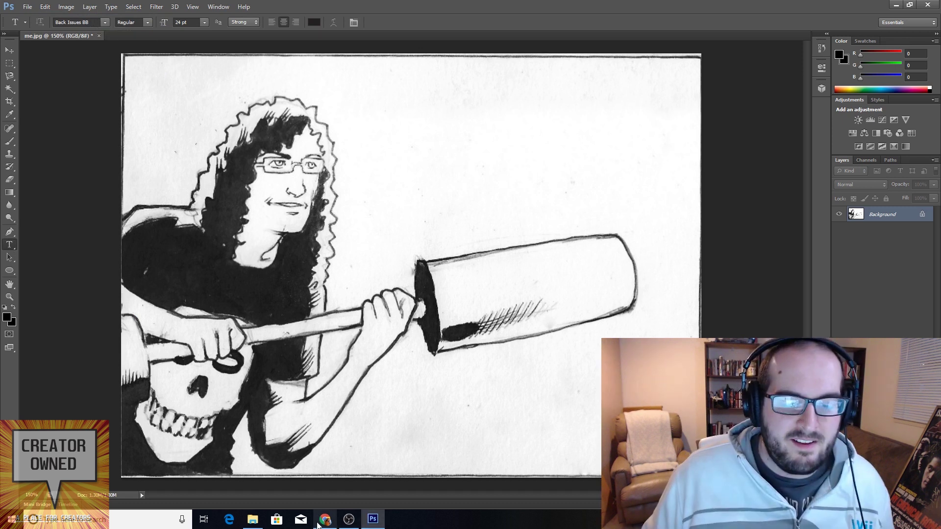
{"action": "mouse_move", "coordinate": [321, 520]}
{"action": "left_click", "coordinate": [337, 492]}
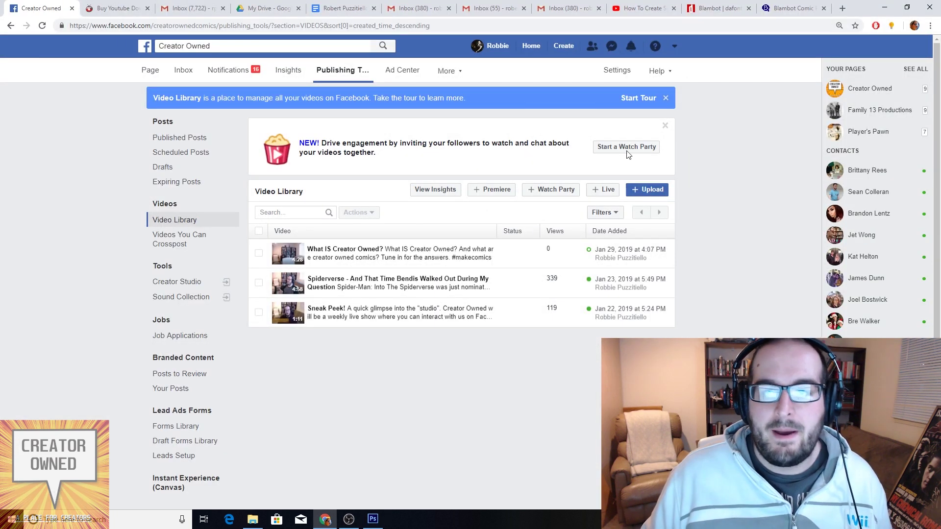
{"action": "left_click", "coordinate": [712, 10]}
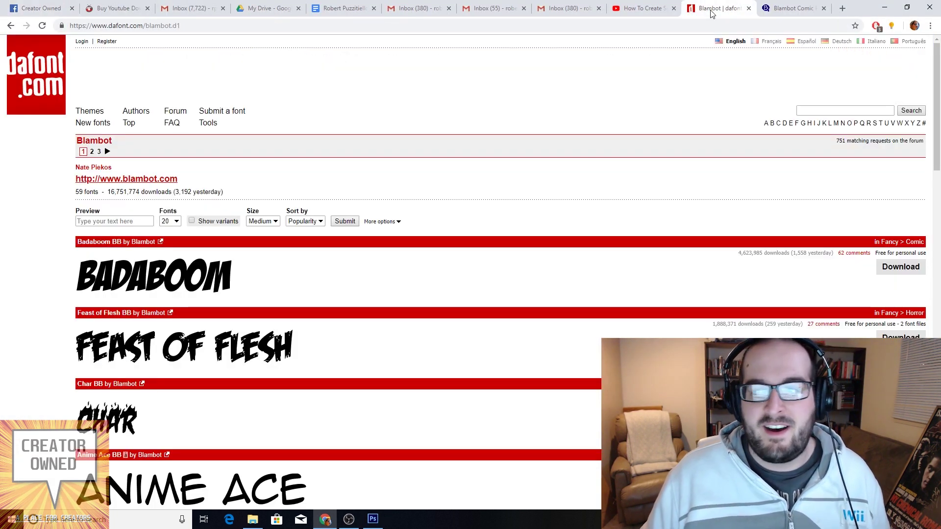
{"action": "left_click", "coordinate": [792, 5]}
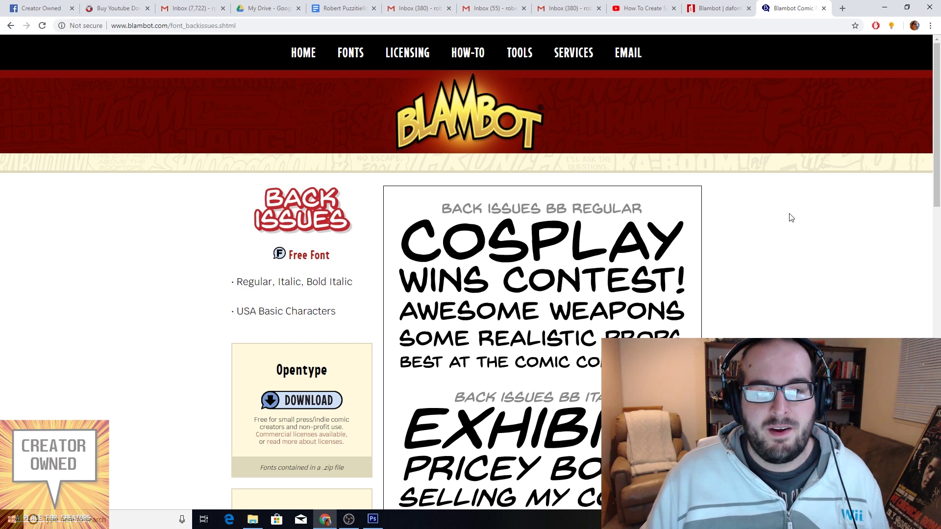
{"action": "scroll", "coordinate": [477, 393], "scroll_direction": "down", "scroll_amount": 2}
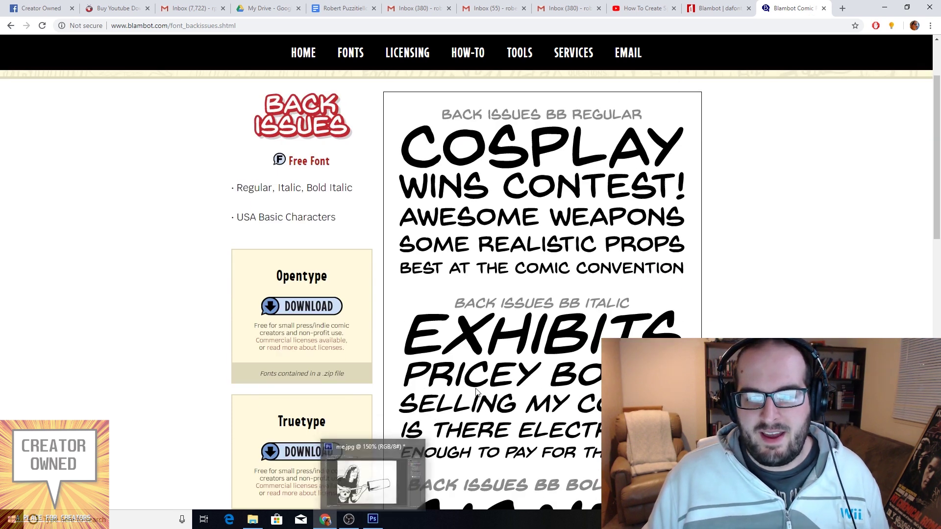
{"action": "left_click", "coordinate": [373, 518]}
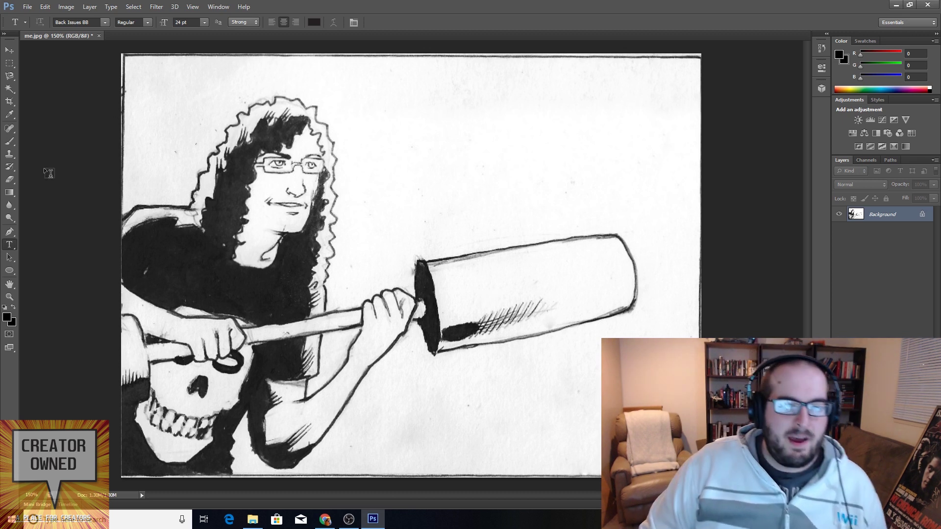
Step: Type the caption 'LIKE CREATOR OWNED' / 'ON FACEBOOK!' on two lines near the top centre
{"action": "left_click", "coordinate": [461, 102]}
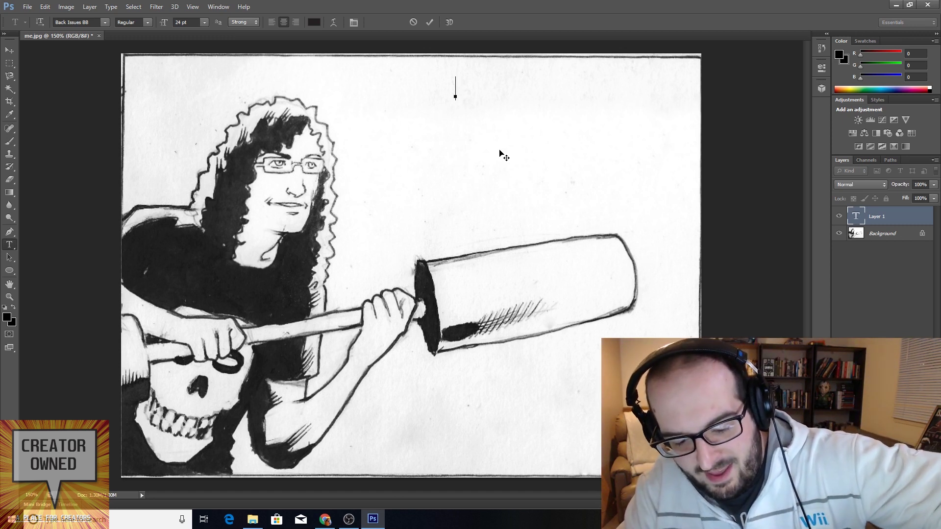
{"action": "type", "text": "LIK"}
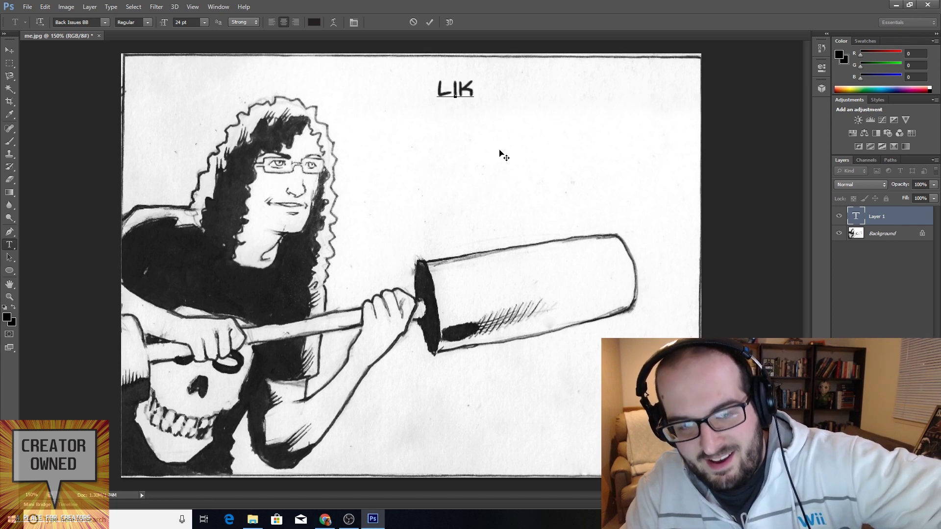
{"action": "type", "text": "E CREAT"}
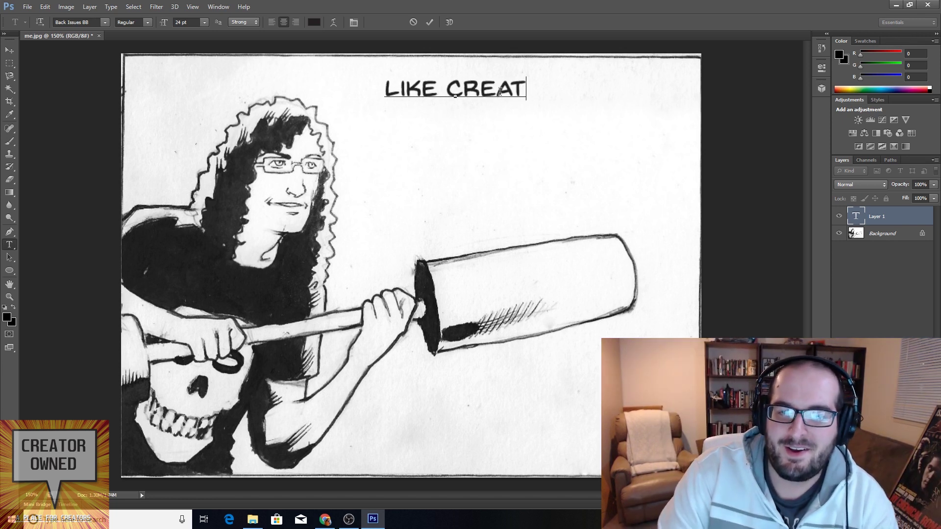
{"action": "type", "text": "OR OWNED"}
{"action": "key", "text": "Return"}
{"action": "type", "text": "ON "}
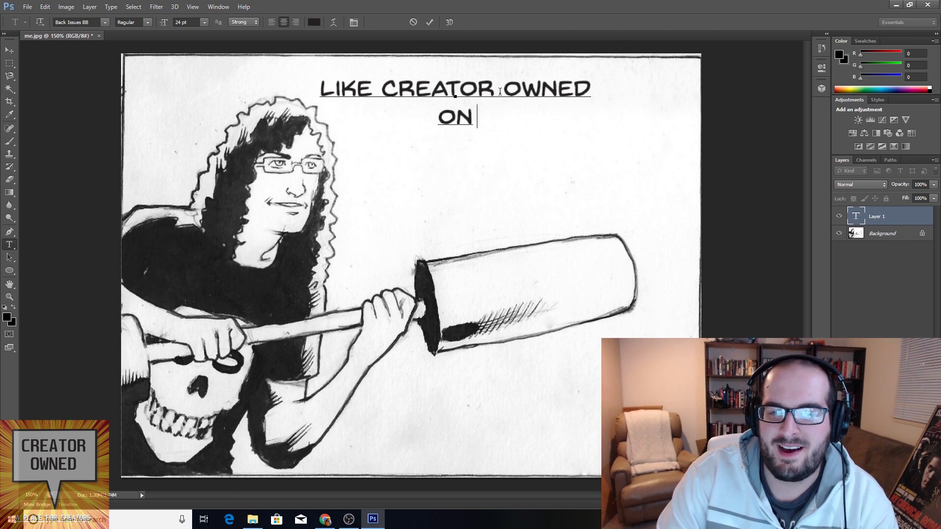
{"action": "type", "text": "FACEBOOK!"}
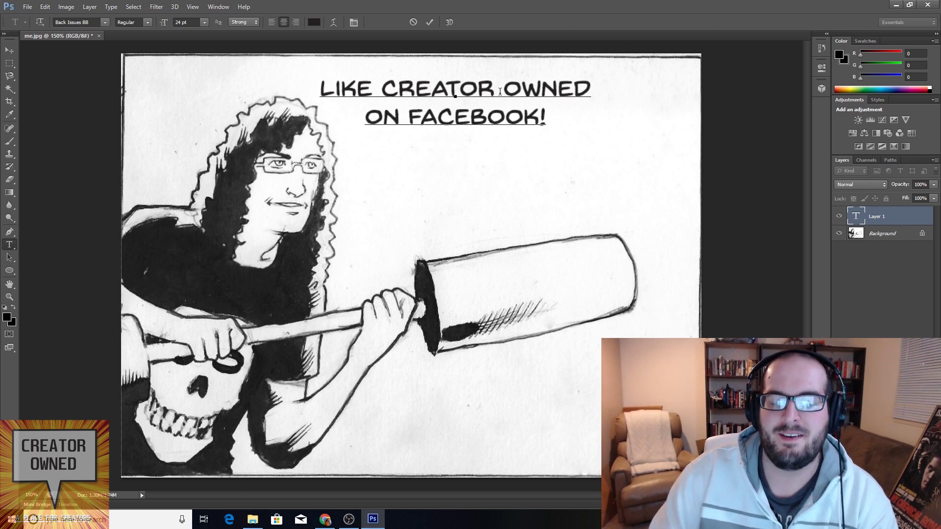
{"action": "left_click", "coordinate": [9, 50]}
Step: Break LIKE onto its own line and position the three-line caption in the upper-right blank area
{"action": "left_click_drag", "start_coordinate": [496, 120], "coordinate": [576, 143]}
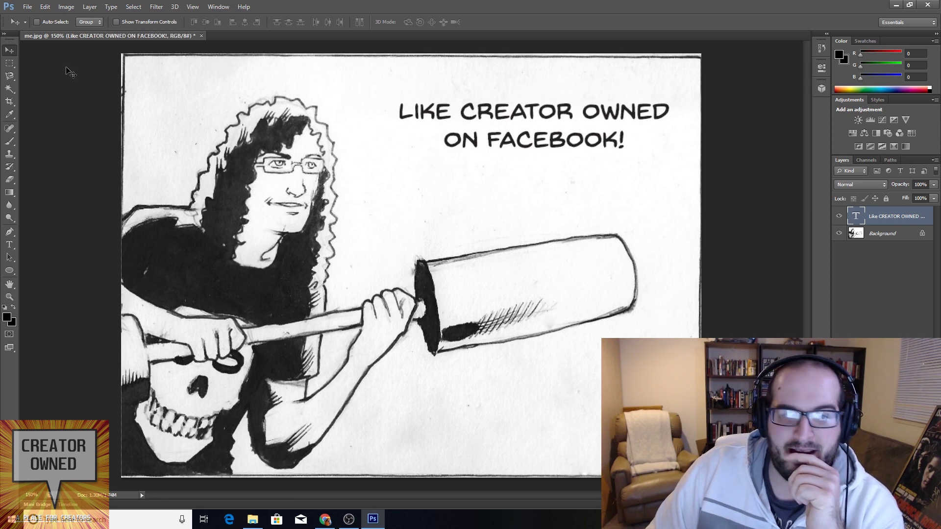
{"action": "left_click", "coordinate": [14, 248]}
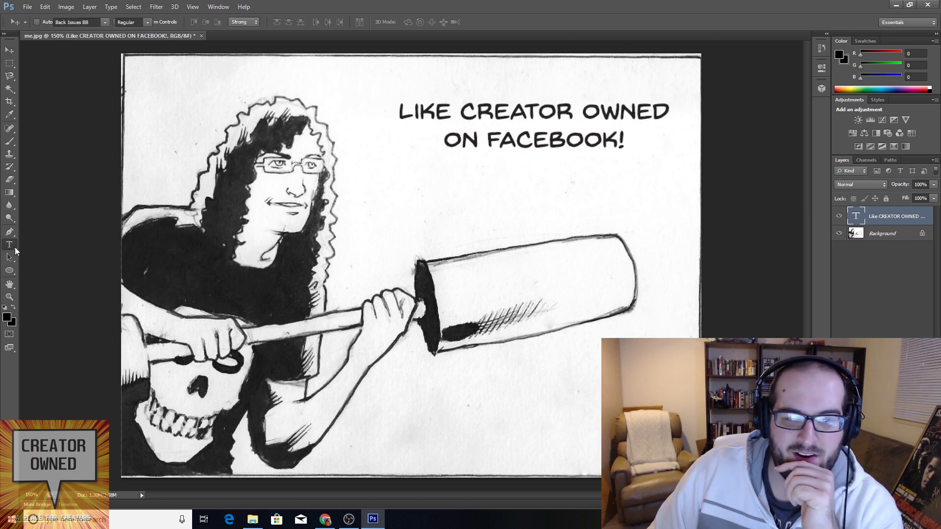
{"action": "left_click", "coordinate": [461, 112]}
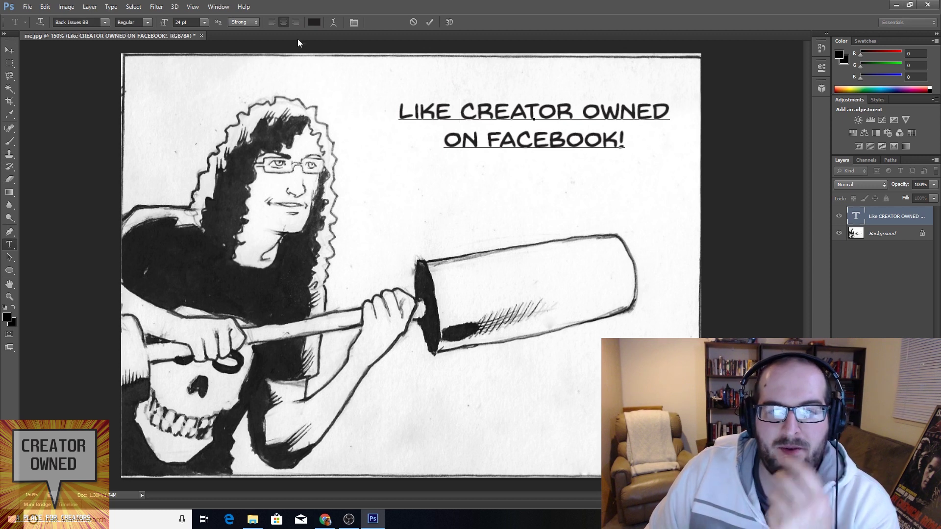
{"action": "key", "text": "Return"}
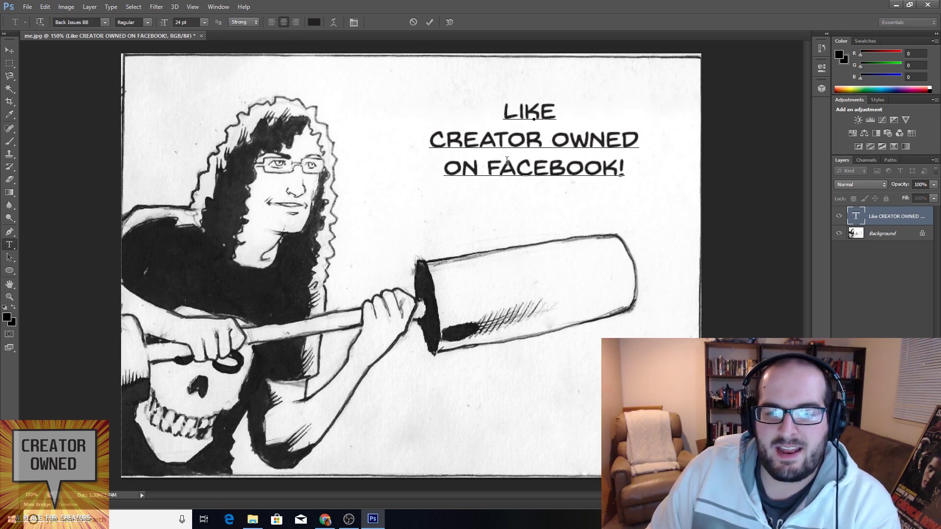
{"action": "left_click", "coordinate": [10, 50]}
{"action": "left_click_drag", "start_coordinate": [518, 145], "coordinate": [495, 121]}
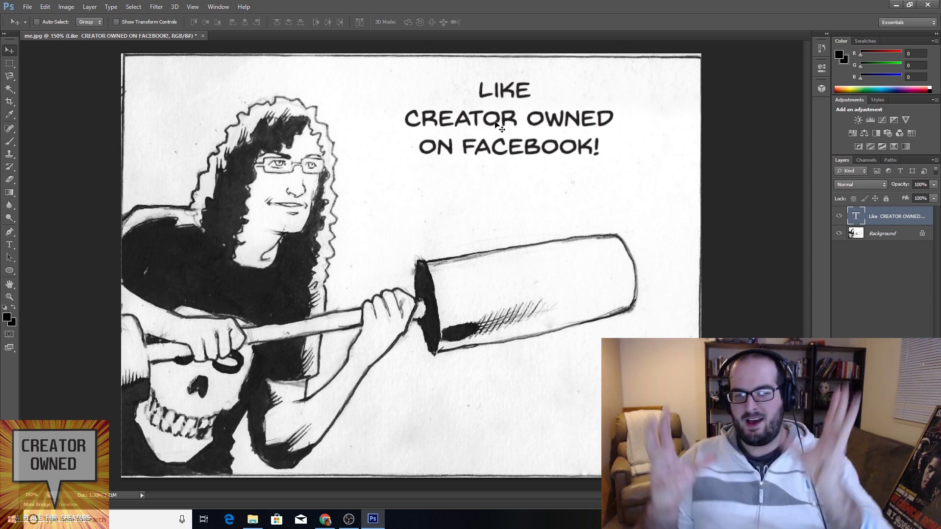
{"action": "key", "text": "shift+Right"}
{"action": "key", "text": "shift+Right"}
{"action": "key", "text": "shift+Right"}
{"action": "key", "text": "shift+Right"}
{"action": "key", "text": "shift+Right"}
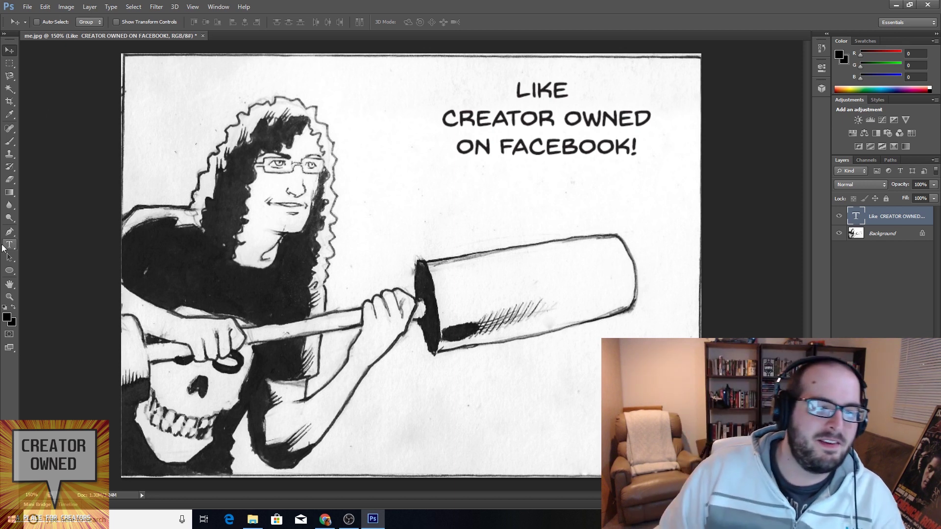
Step: Draw an oval around the caption and move its layer beneath the text layer
{"action": "left_click", "coordinate": [8, 275]}
{"action": "left_click_drag", "start_coordinate": [423, 161], "coordinate": [674, 61]}
{"action": "left_click_drag", "start_coordinate": [876, 219], "coordinate": [875, 213]}
Step: Shift the caption up and the oval down so the text sits centred inside it
{"action": "left_click", "coordinate": [15, 50]}
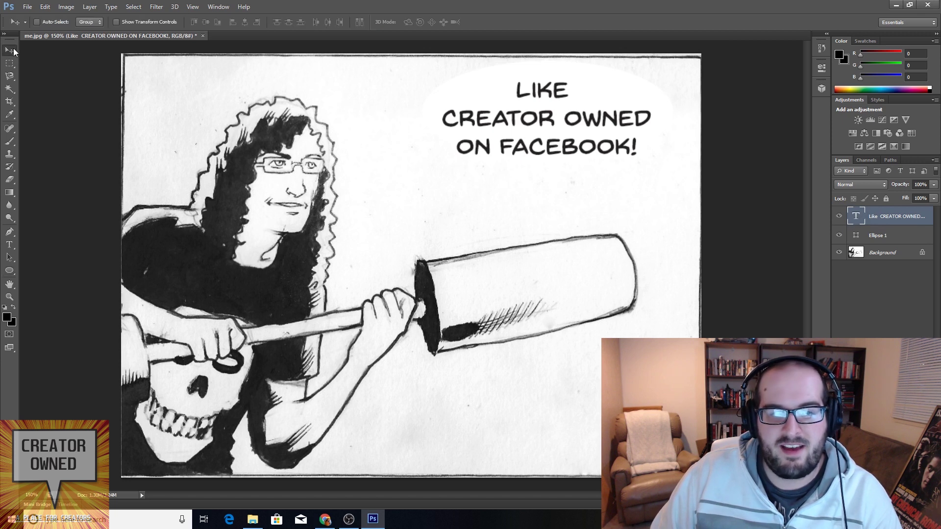
{"action": "left_click_drag", "start_coordinate": [585, 85], "coordinate": [581, 78]}
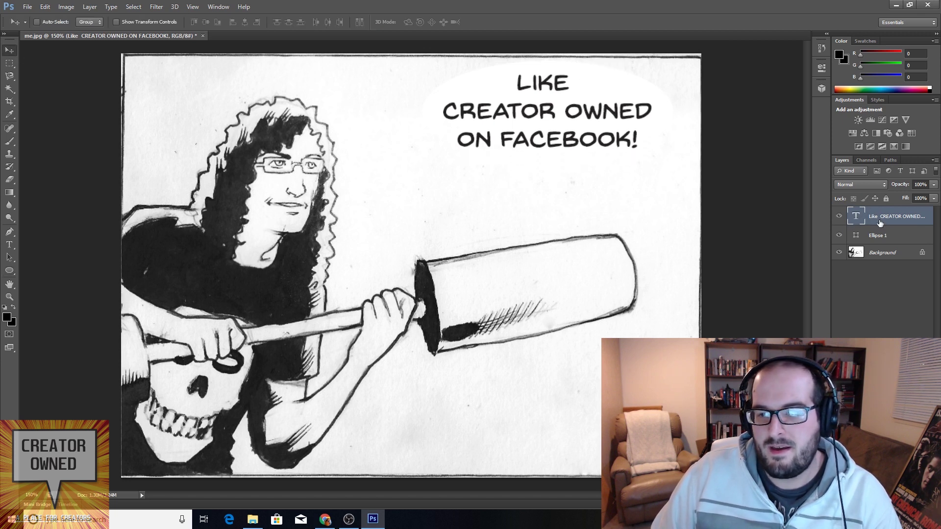
{"action": "left_click", "coordinate": [883, 239]}
{"action": "left_click_drag", "start_coordinate": [584, 153], "coordinate": [588, 162]}
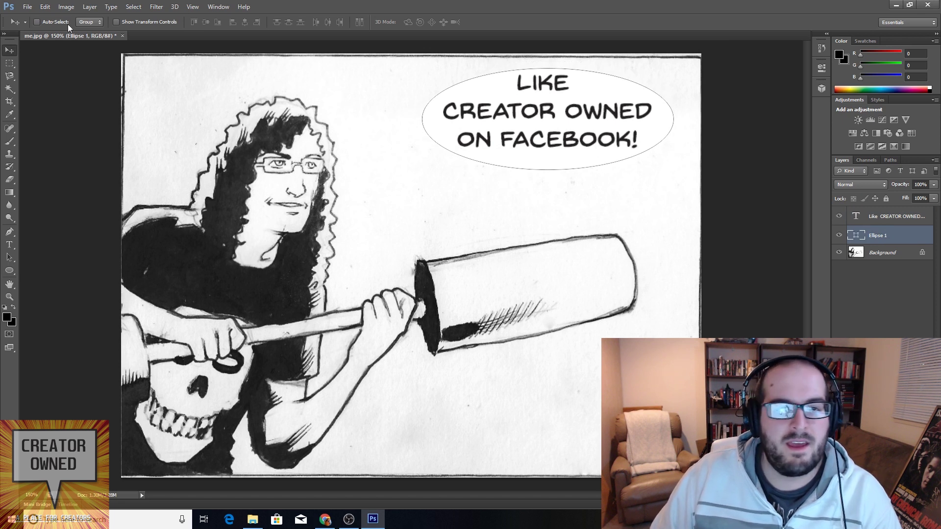
Step: Give the oval a black outline stroke 2.41 pt wide
{"action": "left_click", "coordinate": [11, 269]}
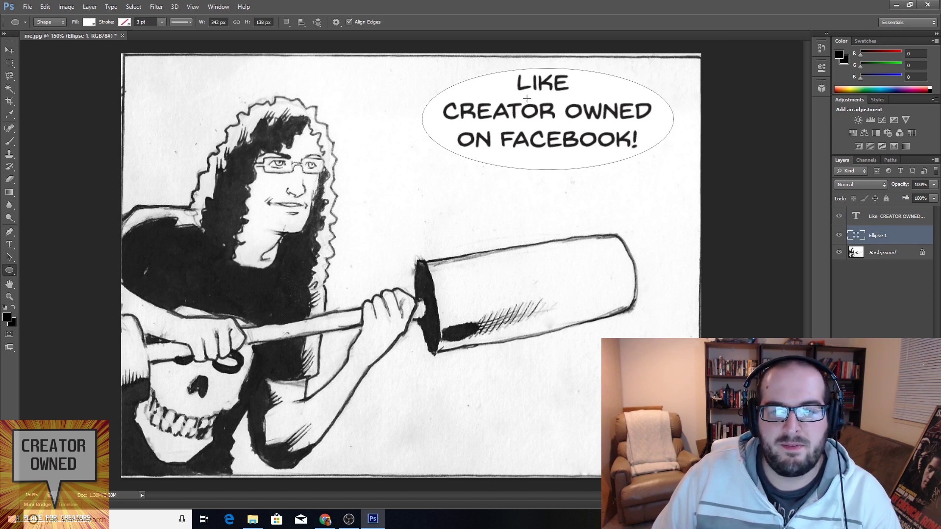
{"action": "left_click", "coordinate": [162, 22]}
{"action": "left_click_drag", "start_coordinate": [165, 32], "coordinate": [162, 34]}
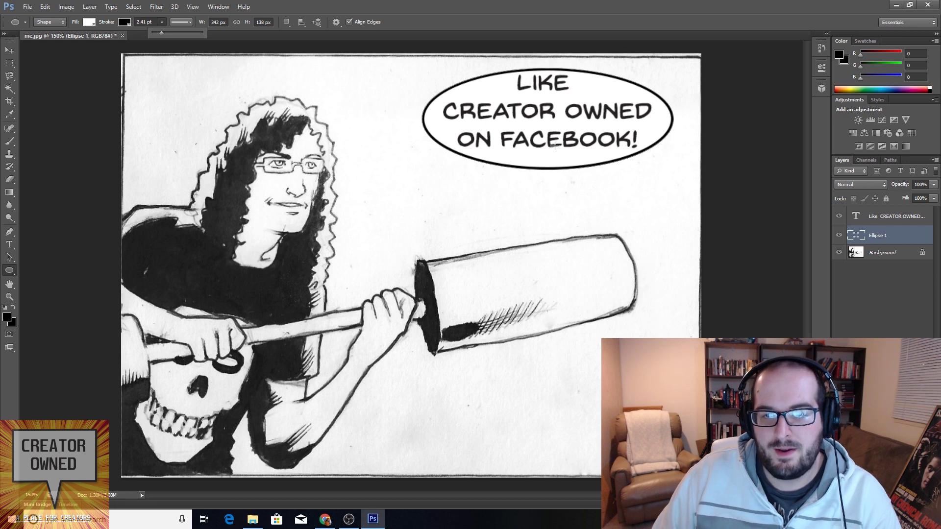
{"action": "left_click", "coordinate": [10, 50]}
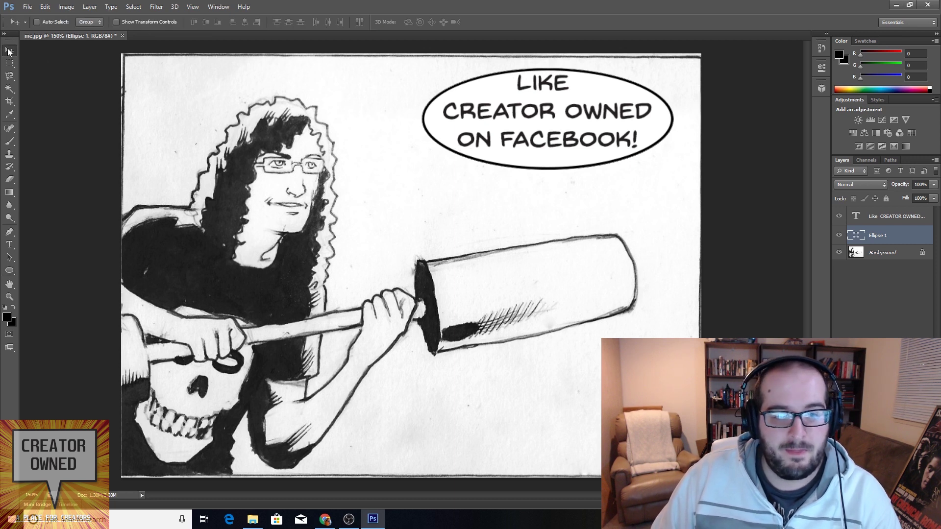
Step: Nudge the oval's top anchor point up slightly, undoing a trial move of its left side
{"action": "left_click", "coordinate": [543, 169]}
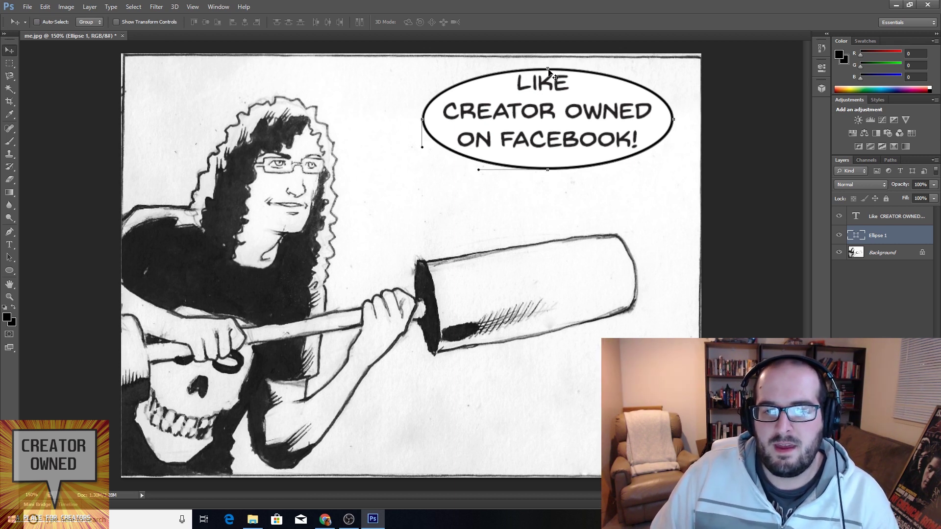
{"action": "left_click_drag", "start_coordinate": [547, 69], "coordinate": [544, 67]}
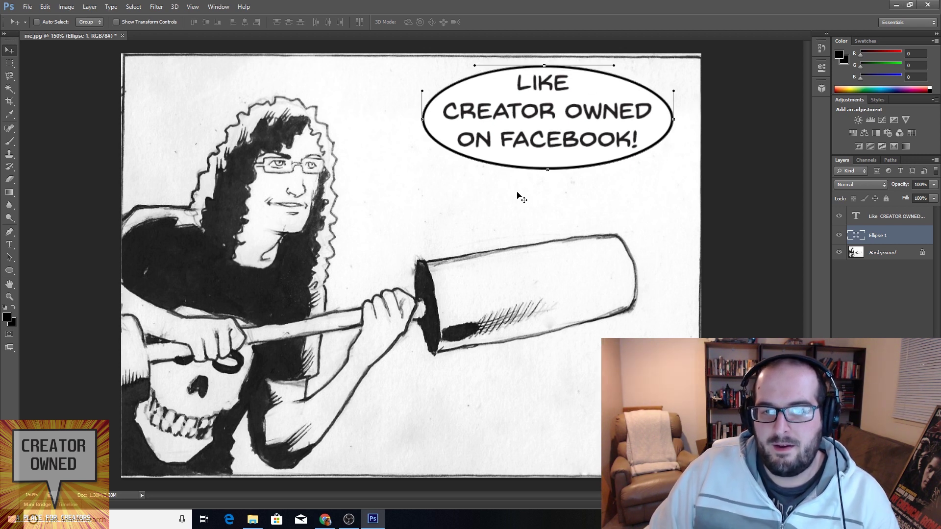
{"action": "left_click_drag", "start_coordinate": [423, 119], "coordinate": [443, 118]}
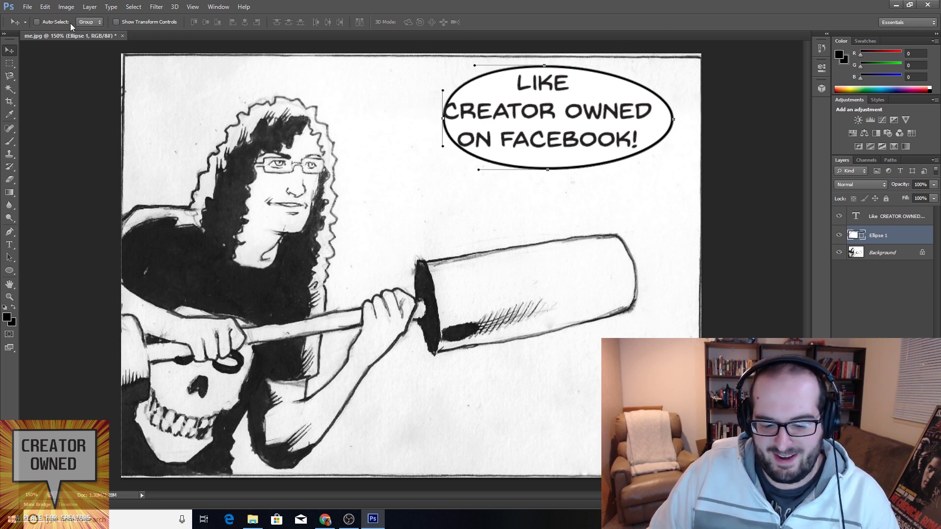
{"action": "key", "text": "ctrl+z"}
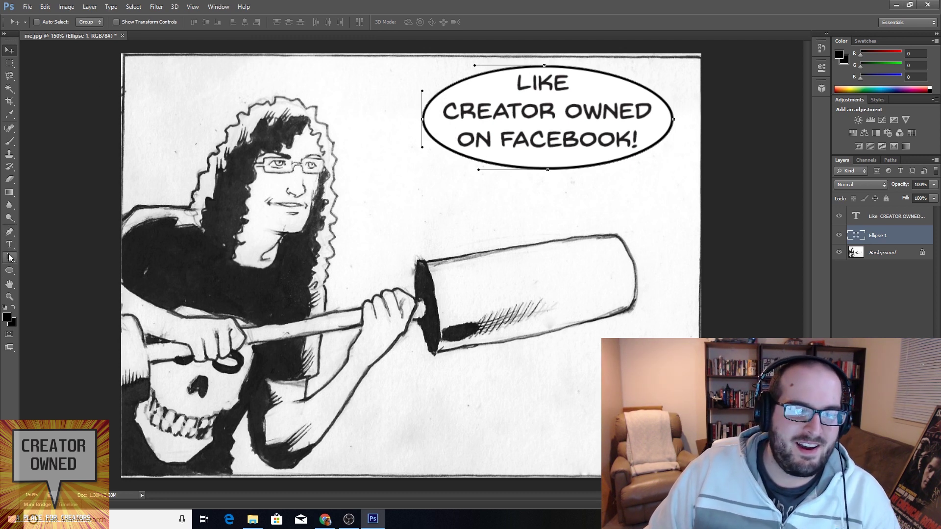
{"action": "left_click", "coordinate": [9, 232]}
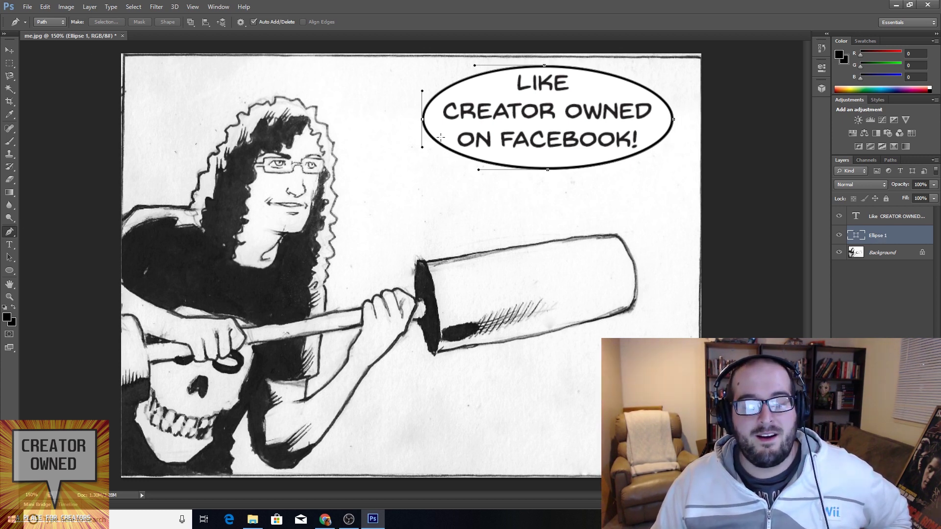
Step: Draw a pointed tail from the balloon's lower left toward the man's face and refine its points
{"action": "key", "text": "Return"}
{"action": "left_click", "coordinate": [351, 191]}
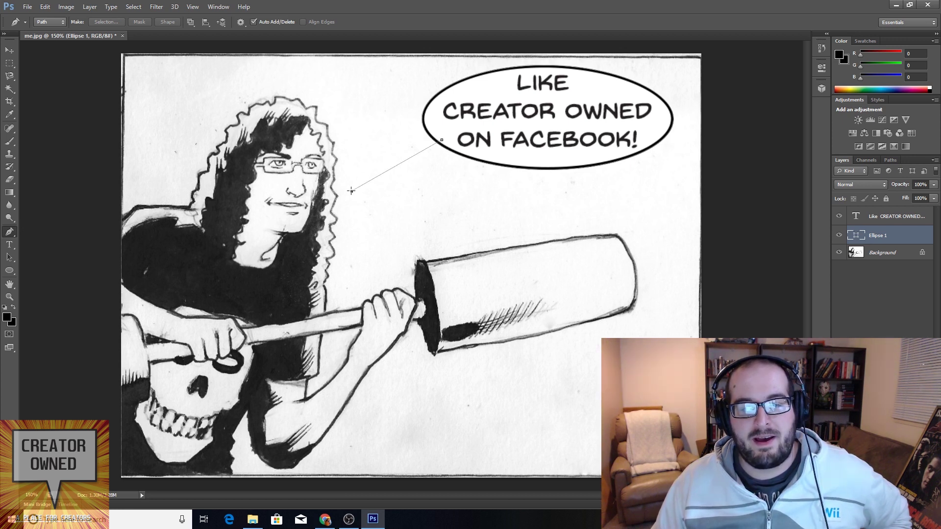
{"action": "left_click", "coordinate": [455, 146]}
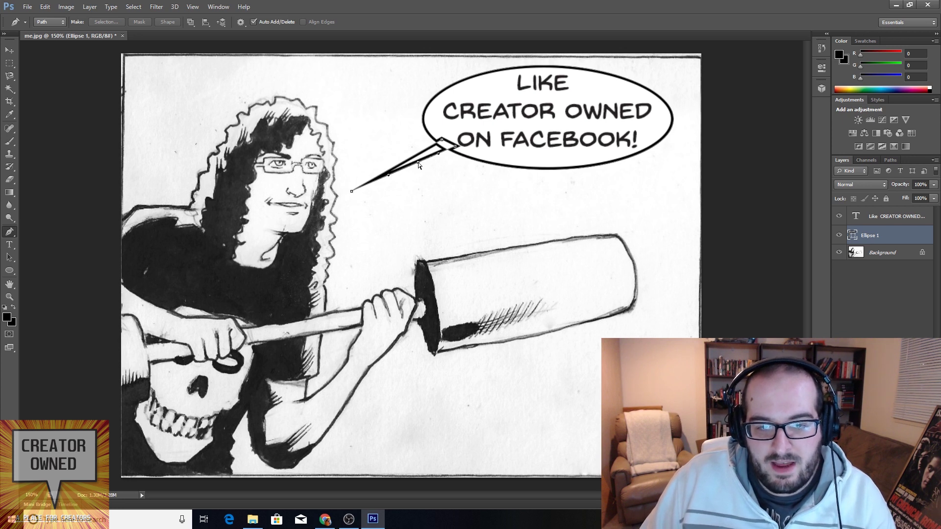
{"action": "left_click_drag", "start_coordinate": [418, 166], "coordinate": [416, 167]}
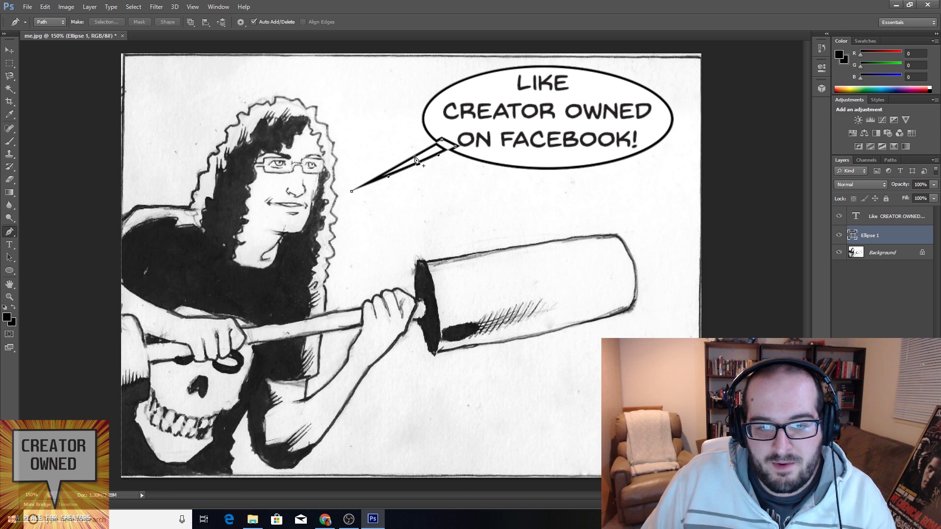
{"action": "left_click", "coordinate": [414, 158]}
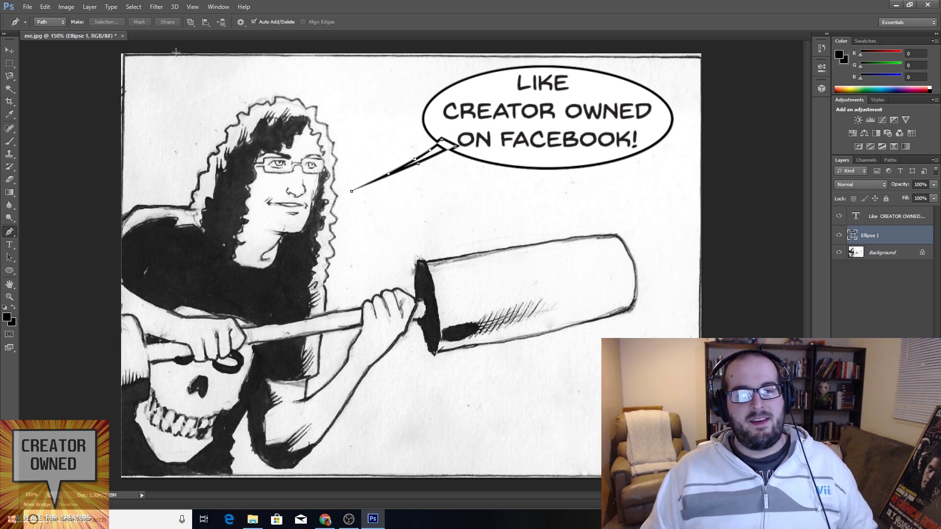
Step: Combine the tail and oval into one shape with Combine Shapes for a continuous balloon outline
{"action": "left_click", "coordinate": [190, 23]}
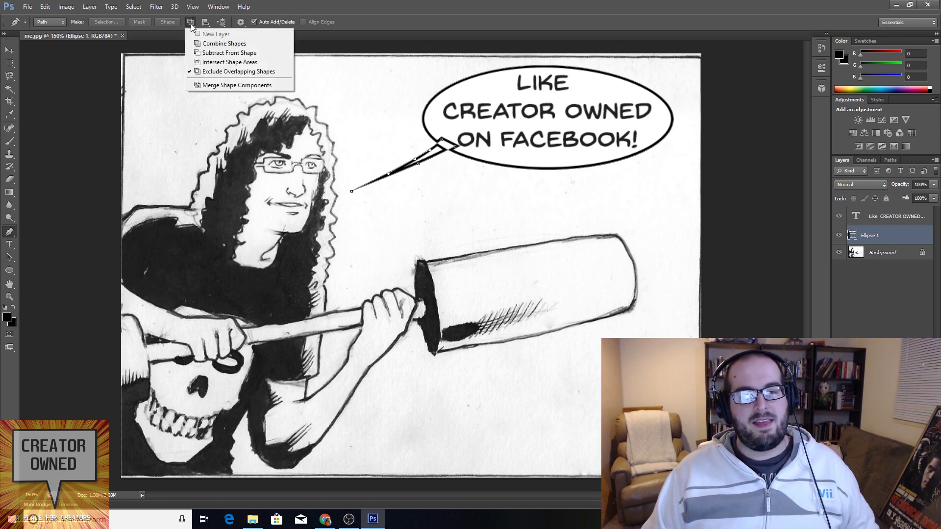
{"action": "left_click", "coordinate": [211, 45]}
{"action": "left_click", "coordinate": [9, 50]}
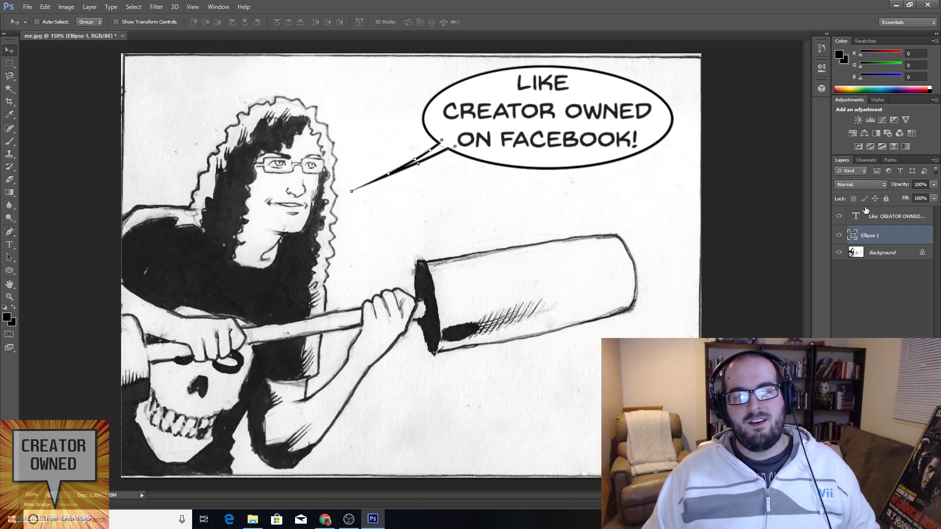
{"action": "left_click", "coordinate": [875, 219]}
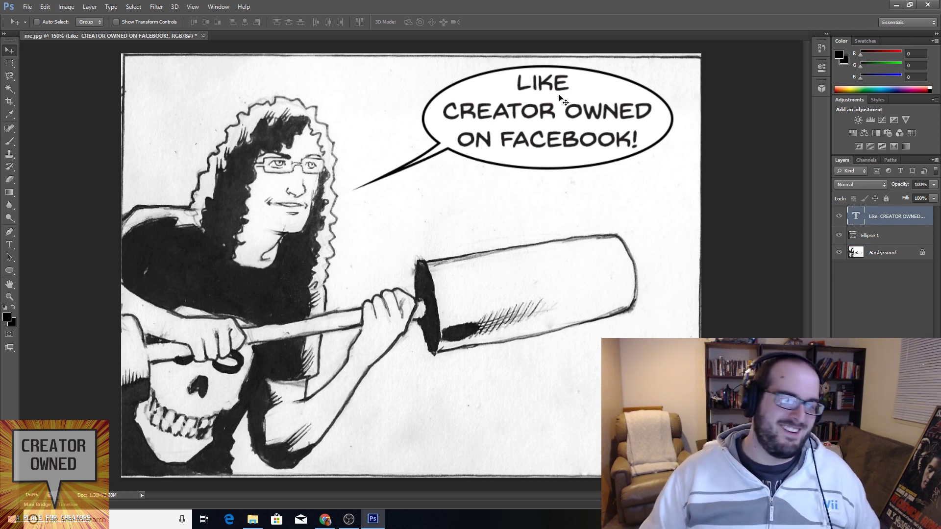
{"action": "key", "text": "j"}
{"action": "key", "text": "alt+bracketleft"}
{"action": "key", "text": "alt+bracketleft"}
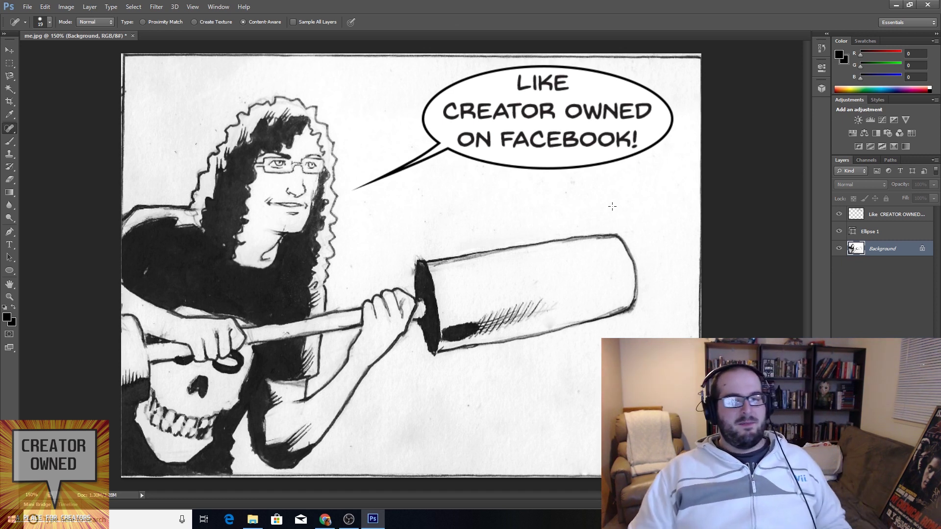